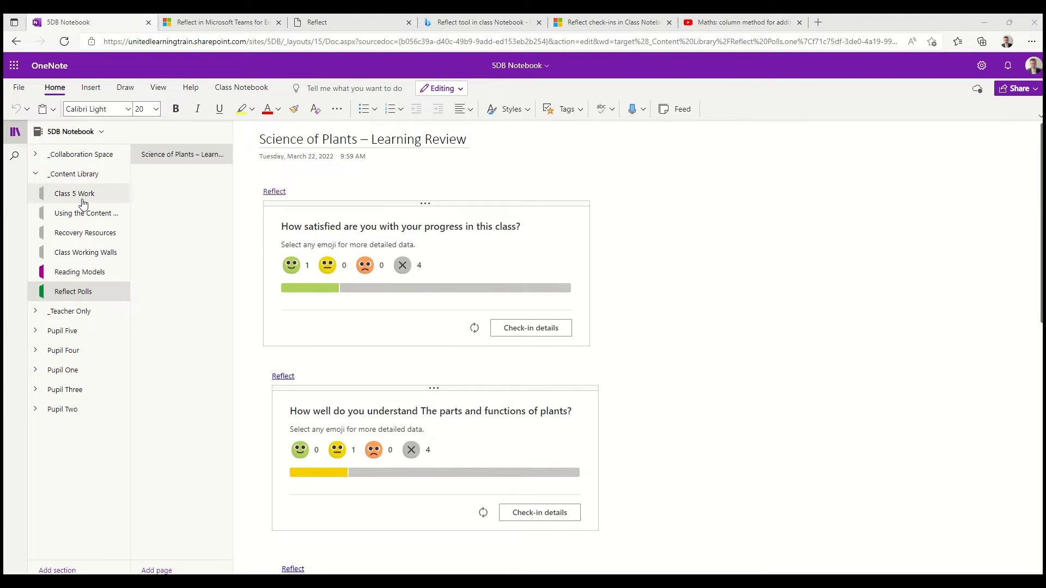
Step: Add a page titled "Column Addition Review" to the Reflect Polls section of the Content Library
right_click(78, 296)
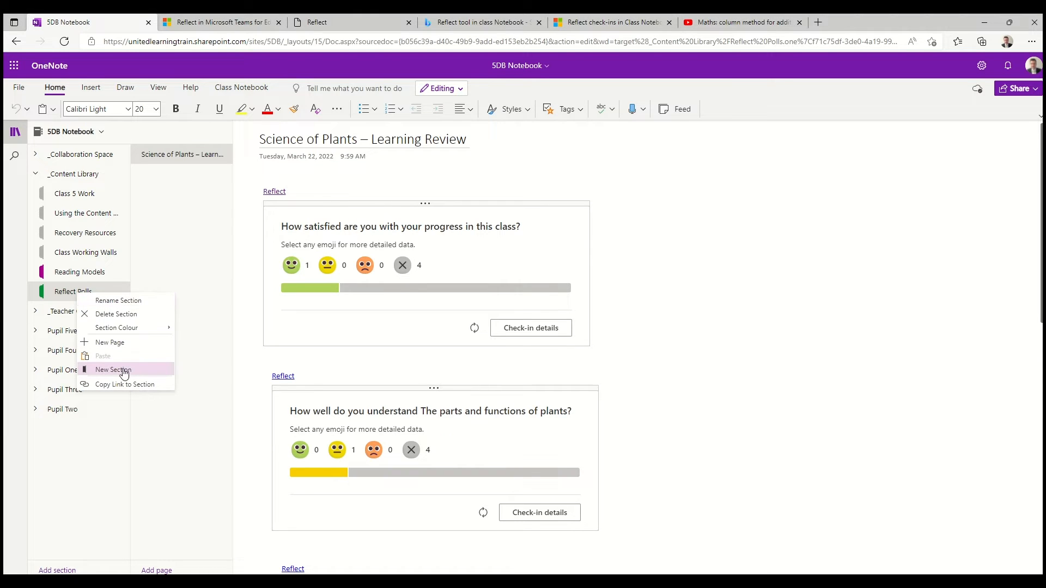
left_click(197, 224)
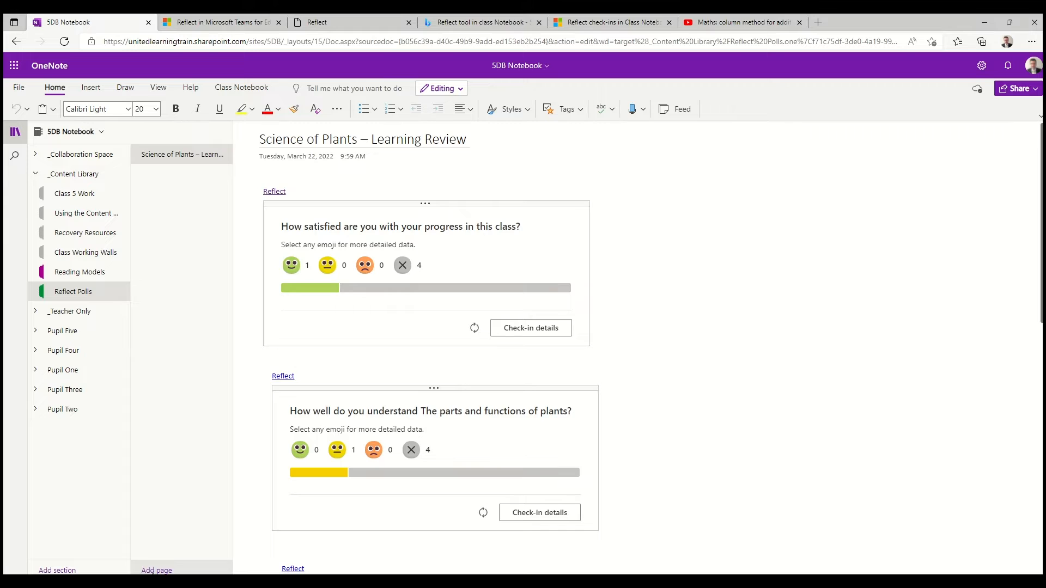
left_click(156, 569)
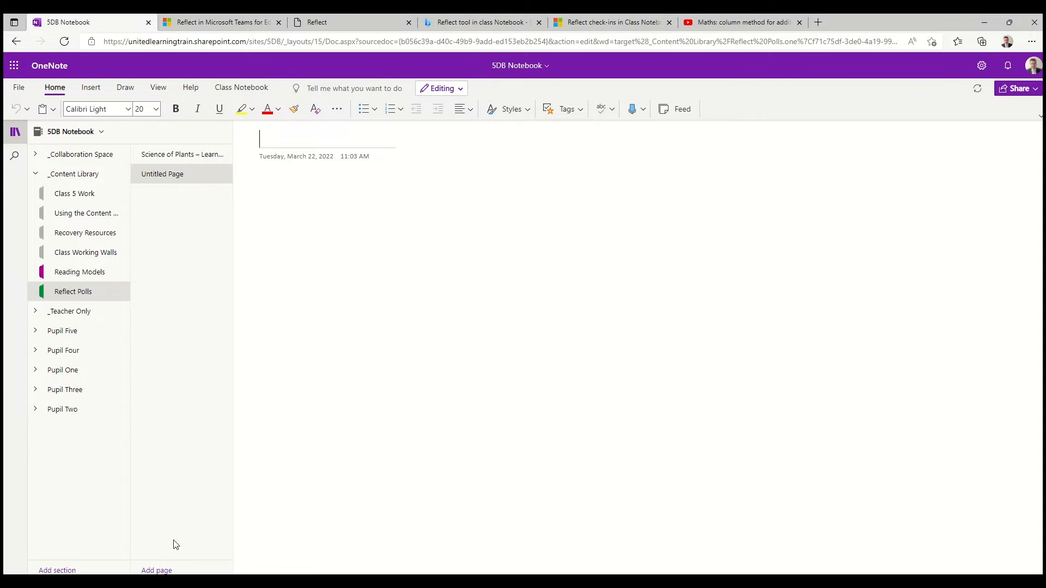
type("Column Addition Review")
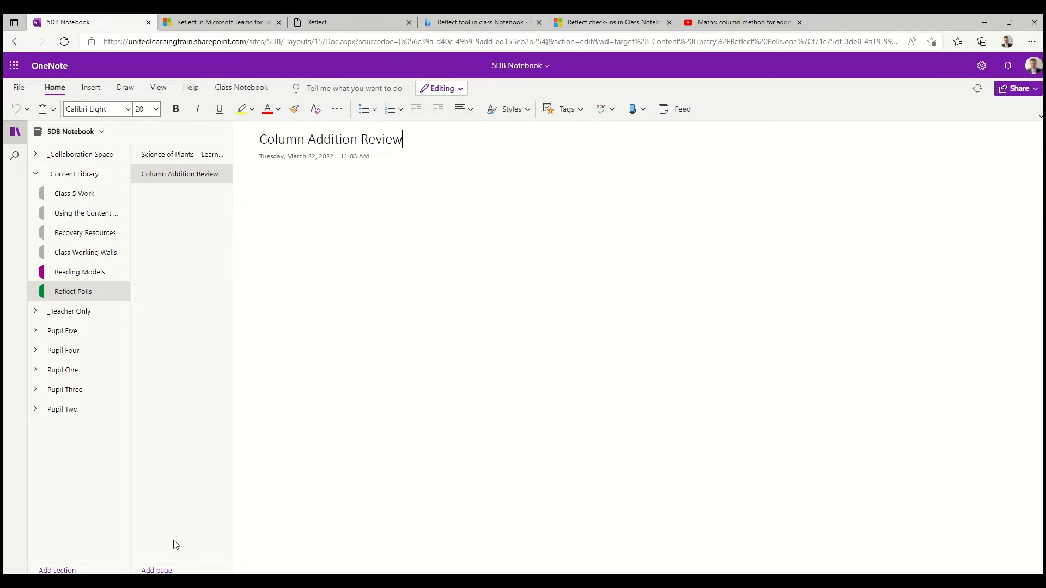
key("Return")
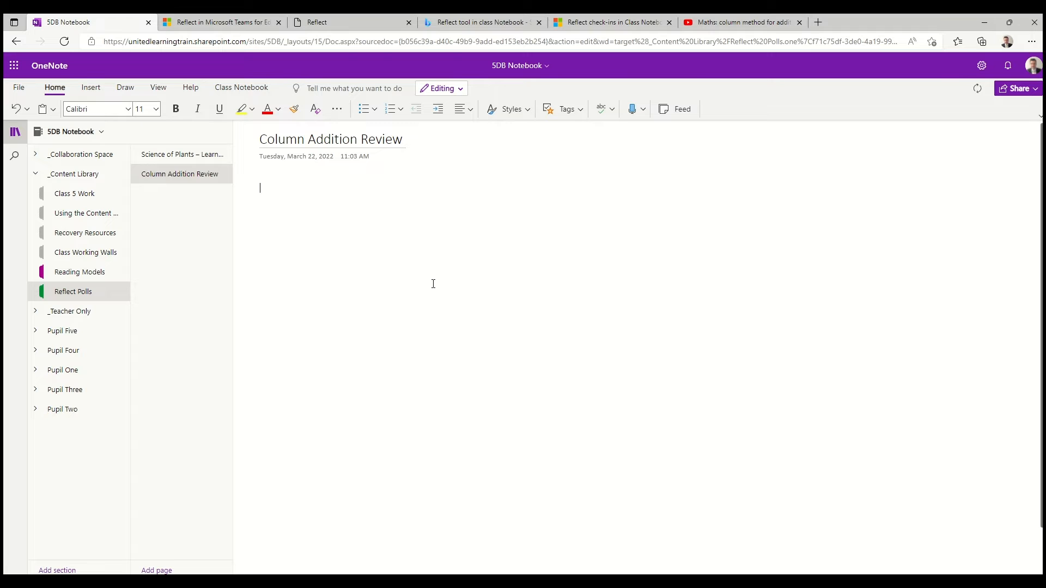
Step: Embed the YouTube column method for addition video below the page title using its share link, and enlarge the video
left_click(726, 23)
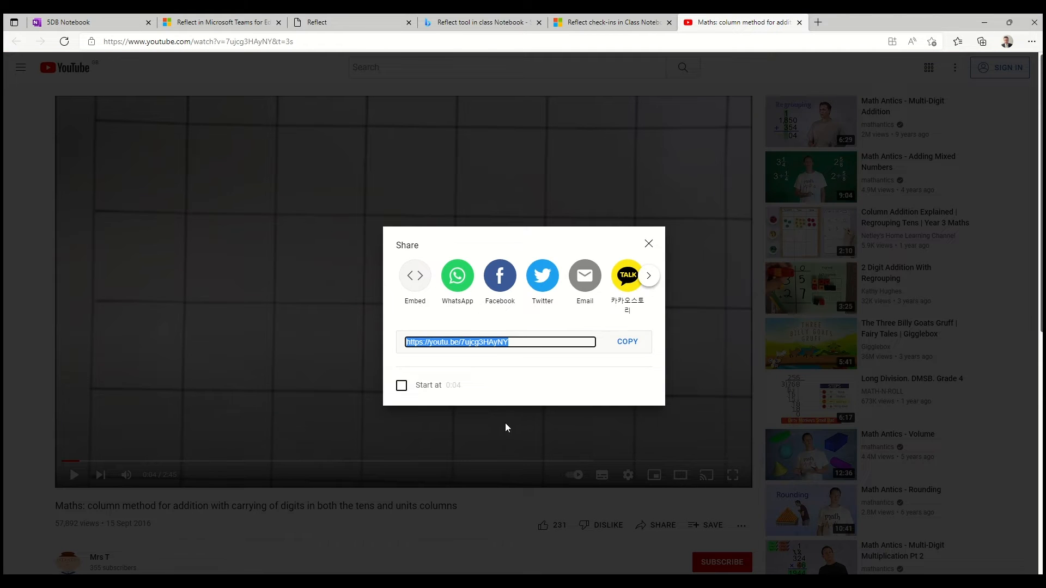
left_click(628, 349)
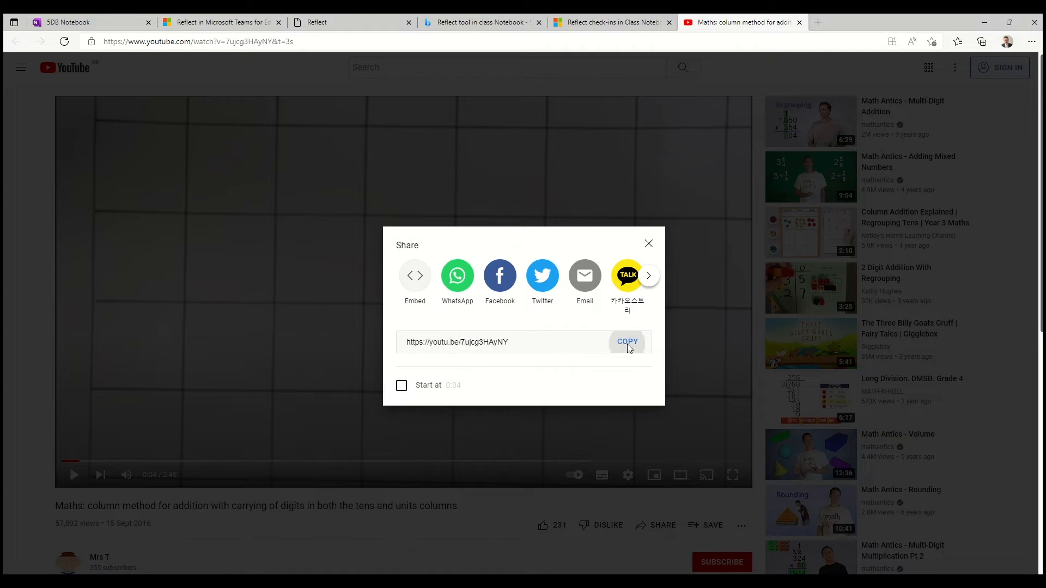
left_click(648, 244)
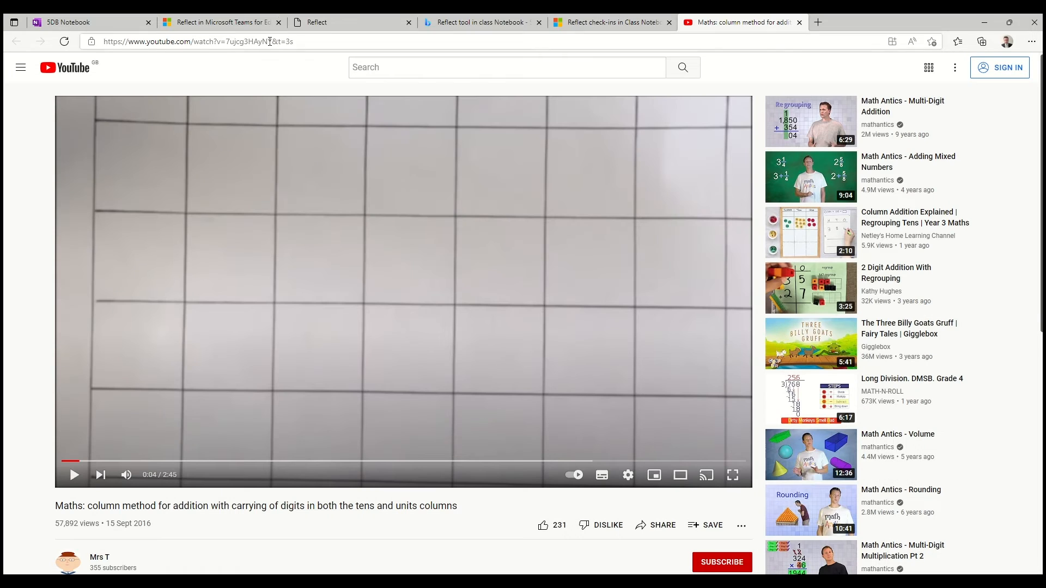
left_click(101, 29)
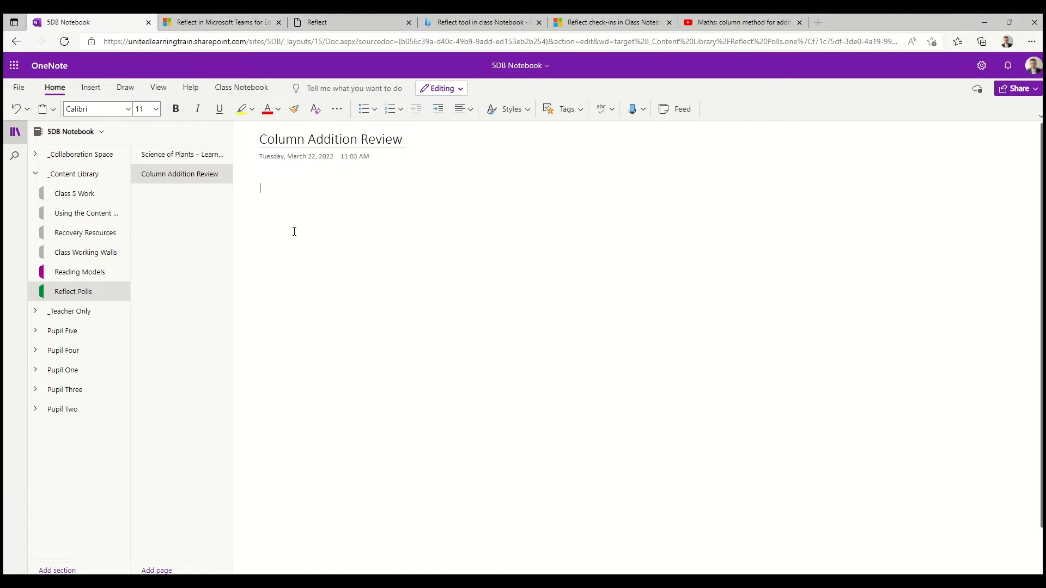
key("ctrl+v")
key("Return")
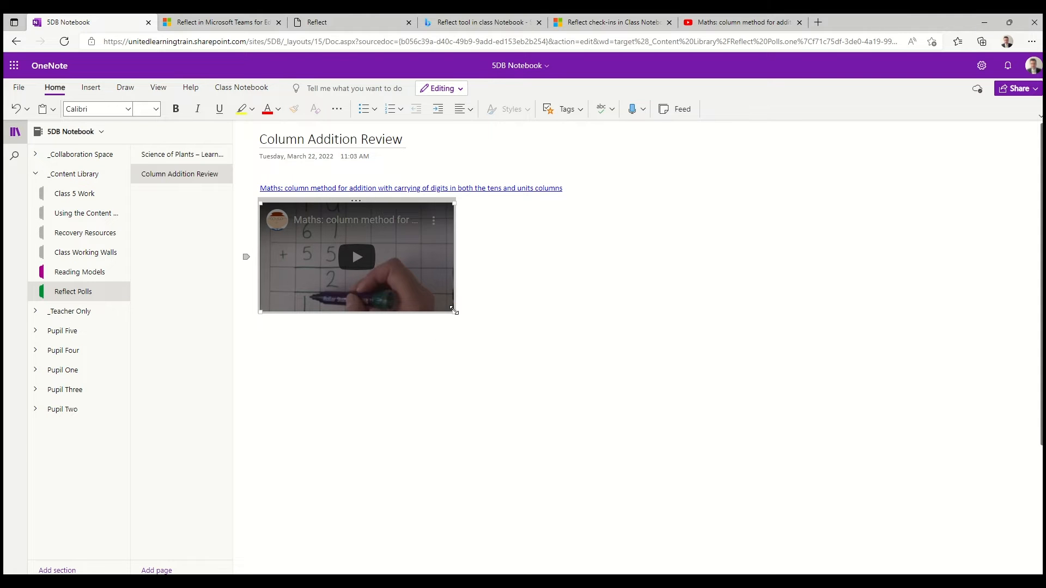
left_click_drag(454, 311, 545, 374)
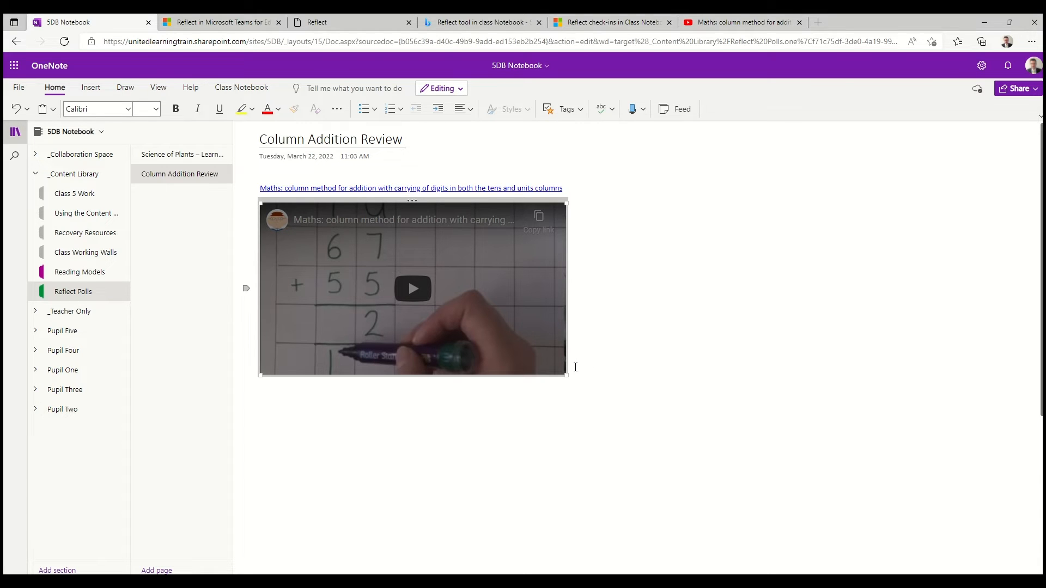
Step: Below the video, insert a Reflect check-in on understanding of the content, with "Column Addition" as its topic
left_click(268, 418)
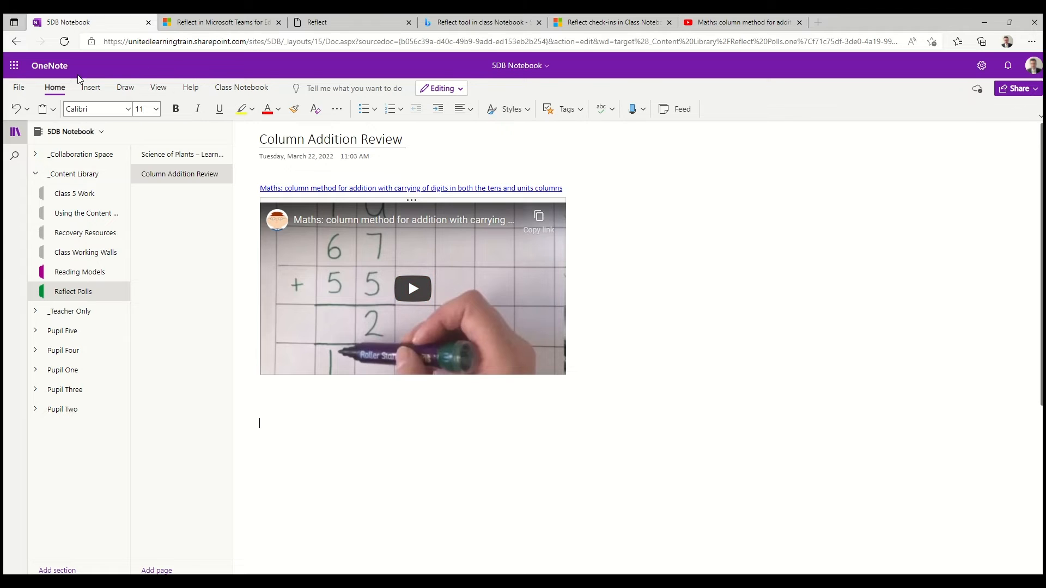
left_click(238, 91)
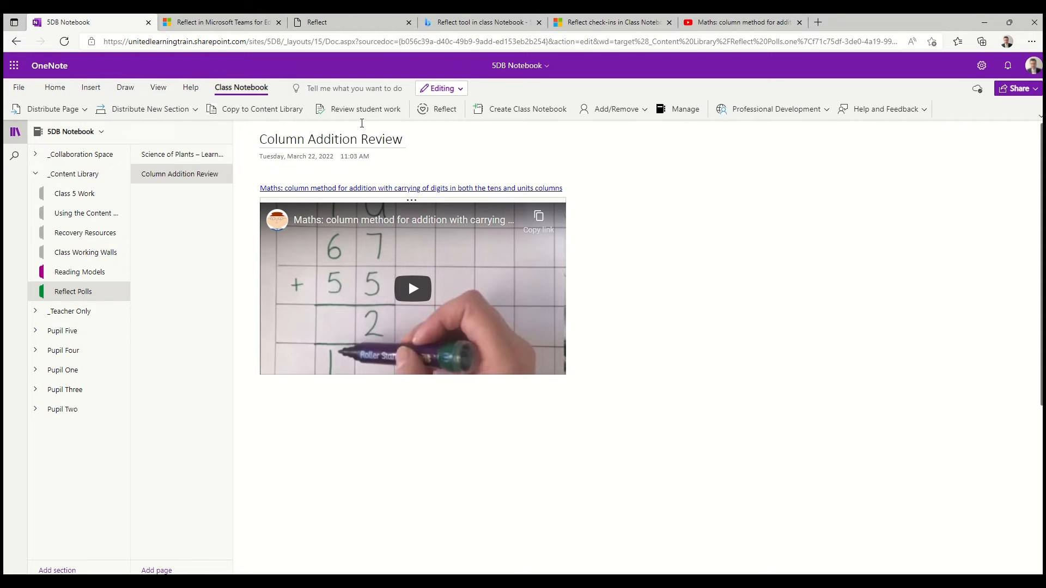
left_click(442, 110)
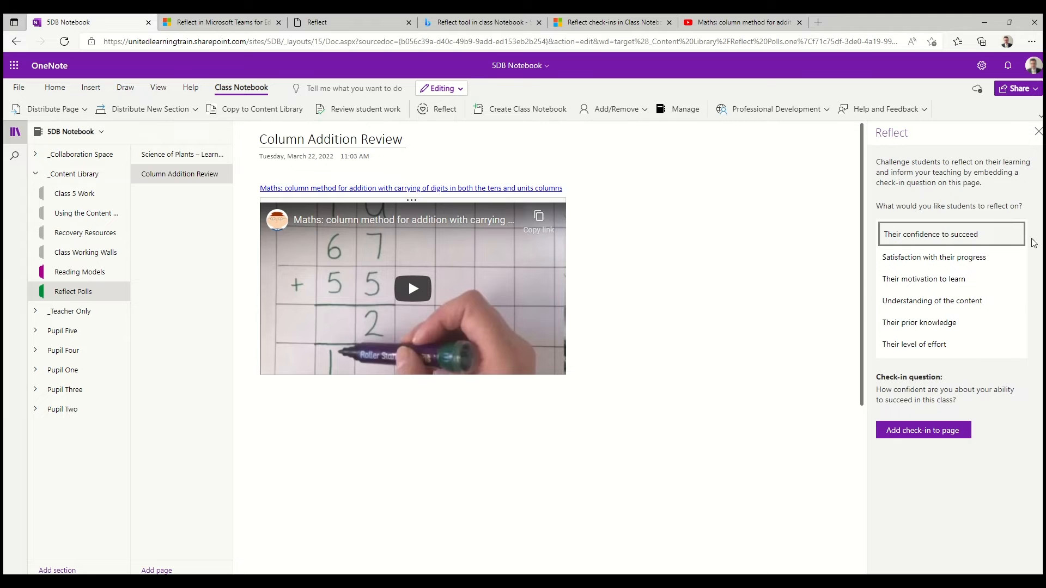
left_click(927, 302)
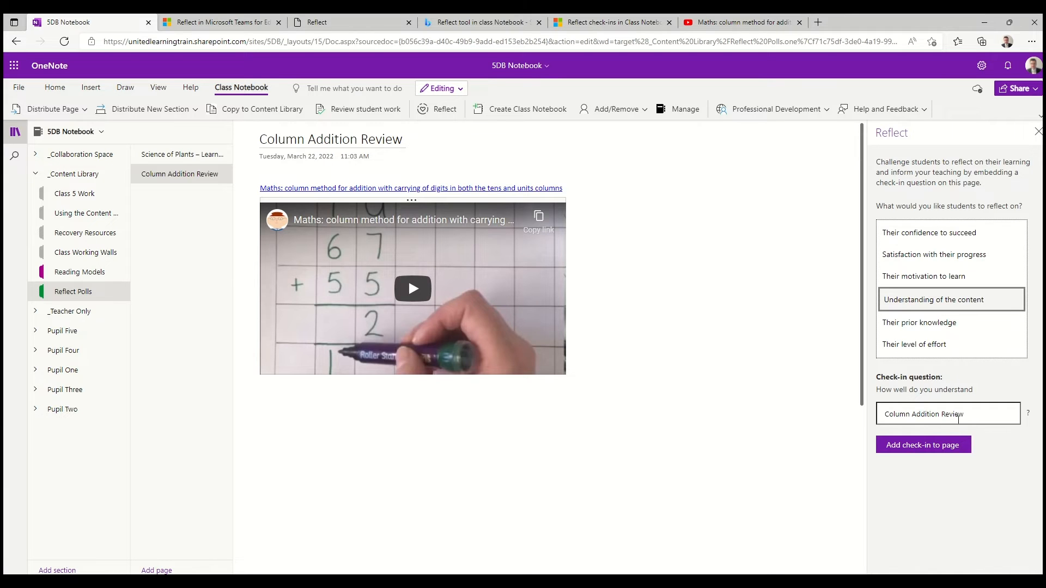
left_click_drag(975, 413, 940, 413)
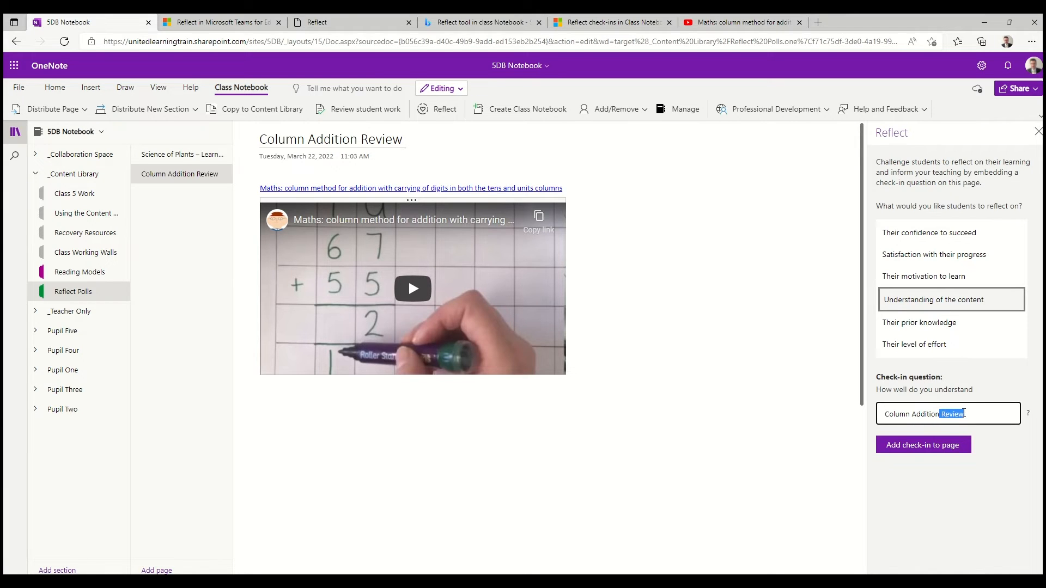
key("BackSpace")
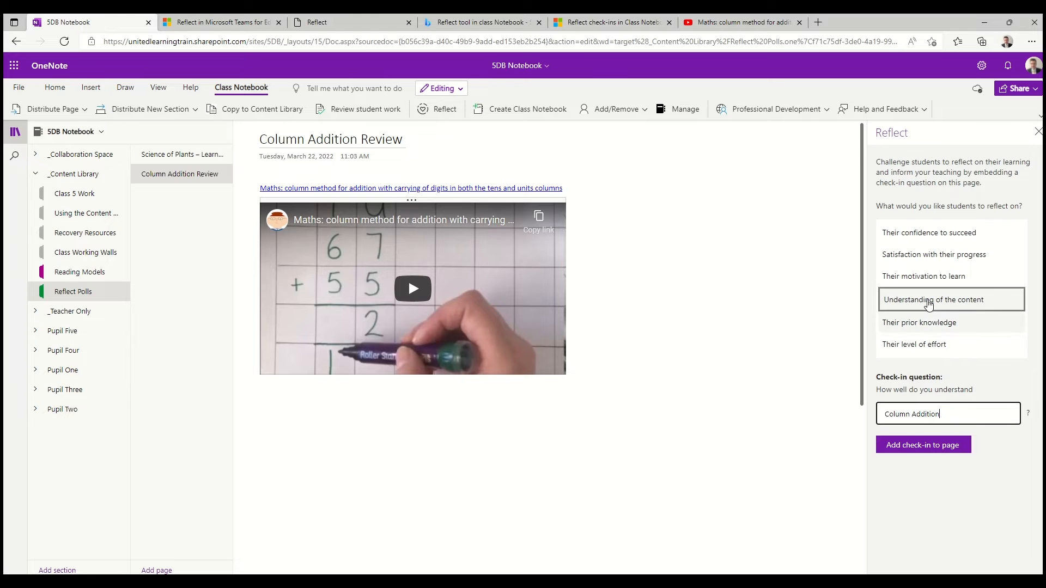
left_click(917, 447)
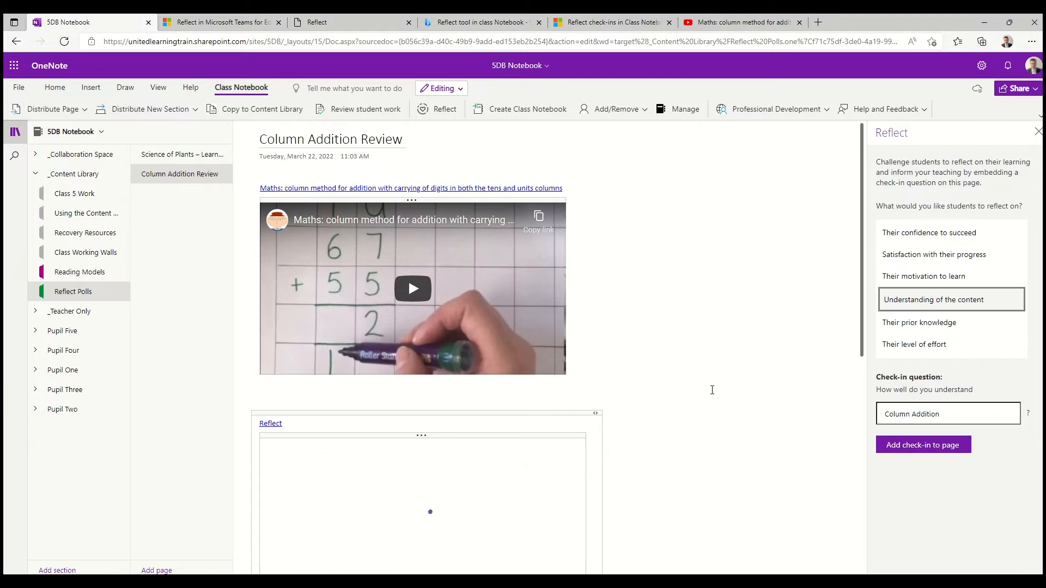
Step: Insert a second Reflect check-in on satisfaction with their progress below the Column Addition check-in
scroll(688, 412, "down", 3)
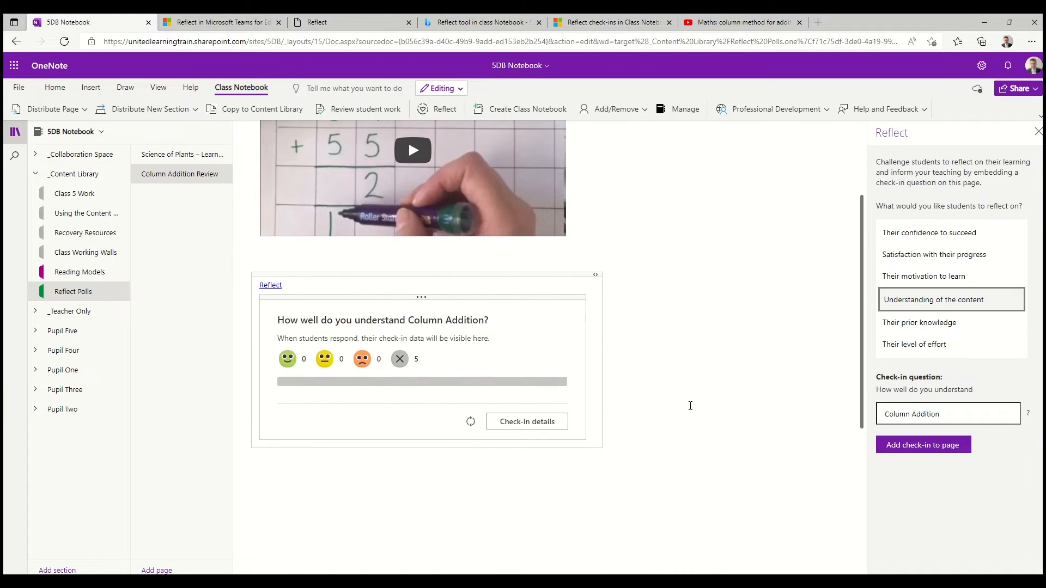
scroll(690, 407, "down", 1)
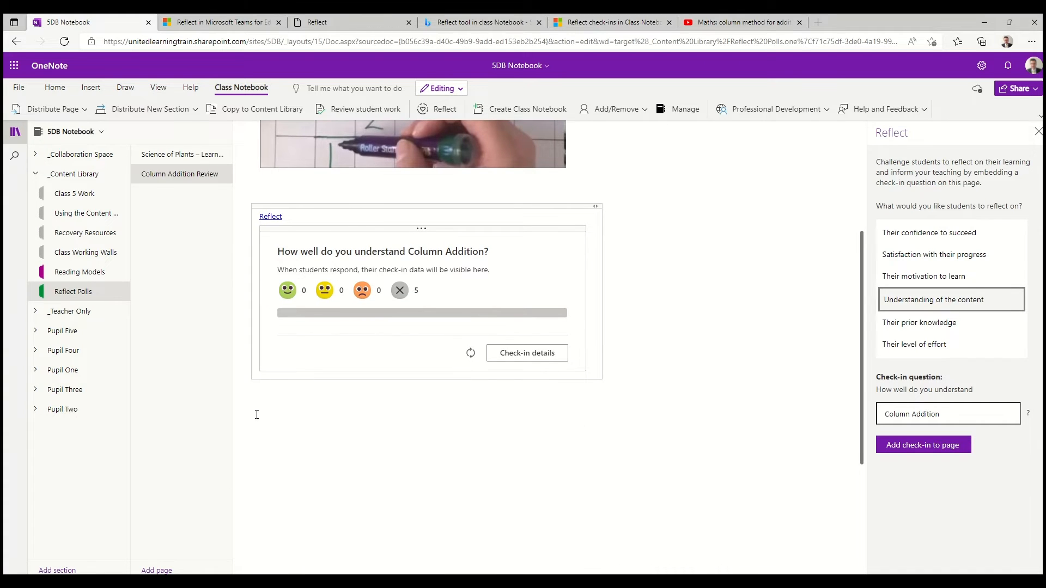
left_click(257, 415)
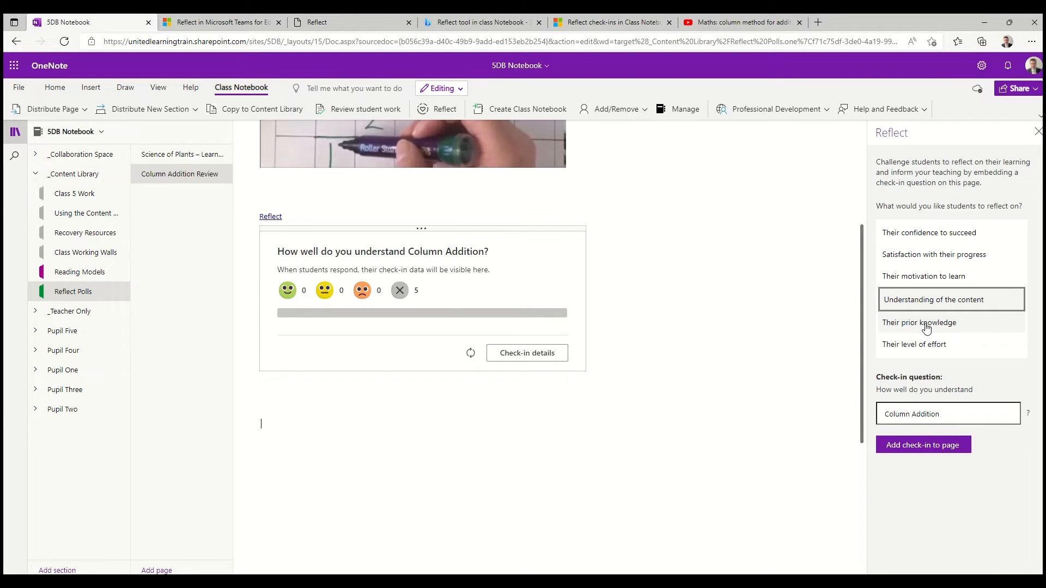
left_click(909, 260)
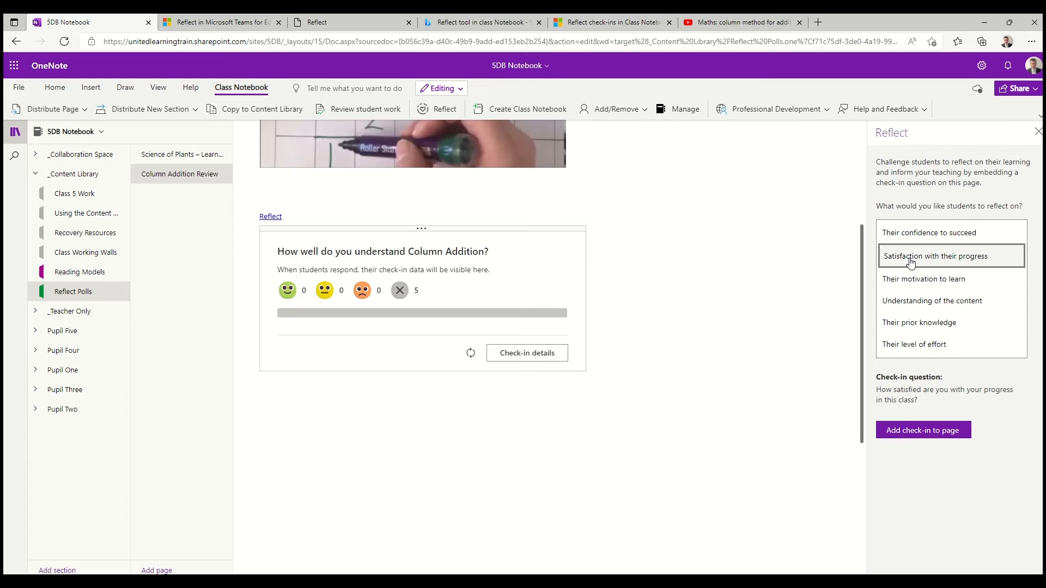
left_click(900, 433)
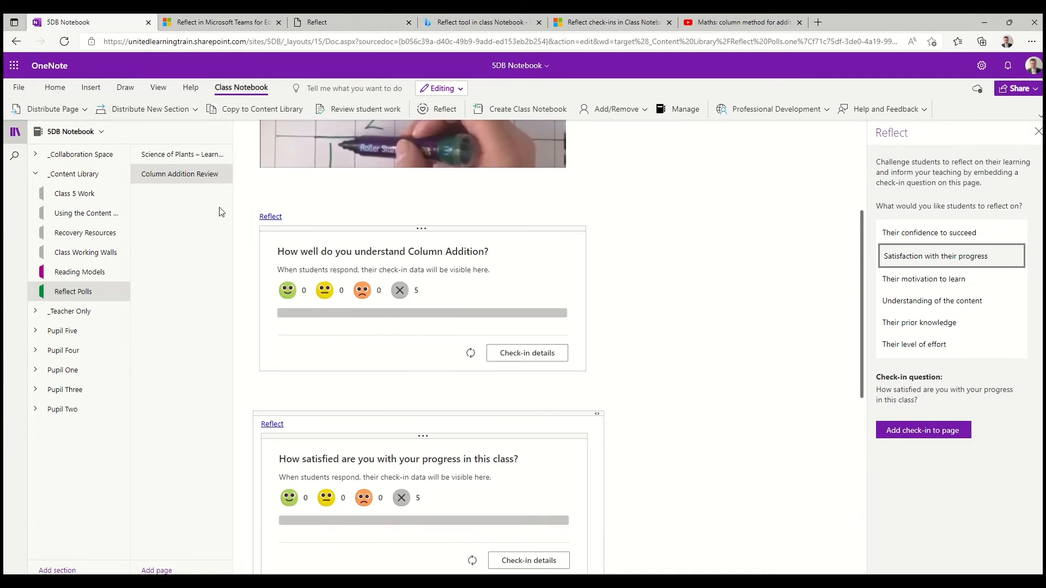
scroll(731, 239, "up", 4)
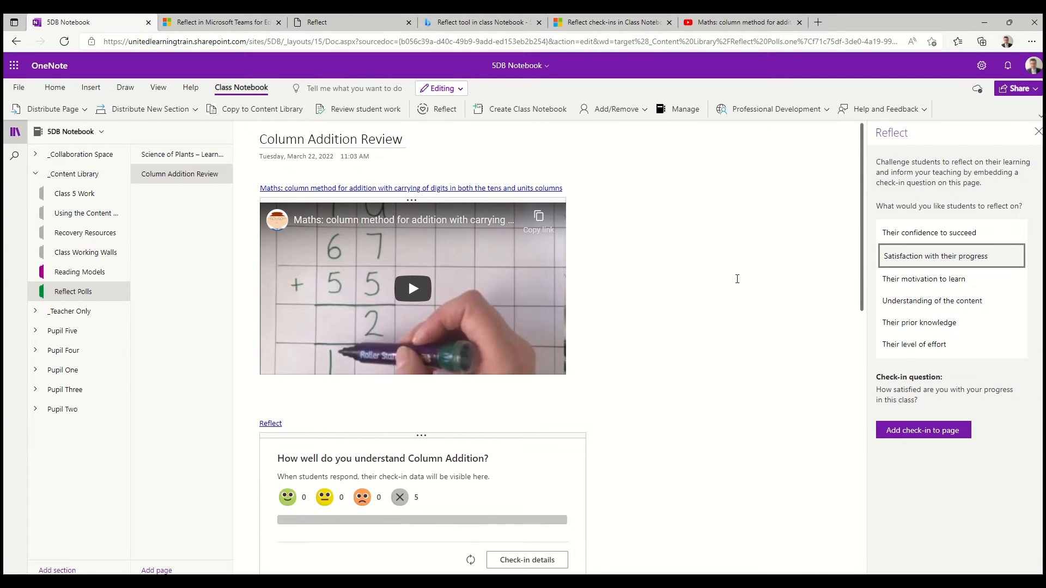
scroll(737, 279, "down", 5)
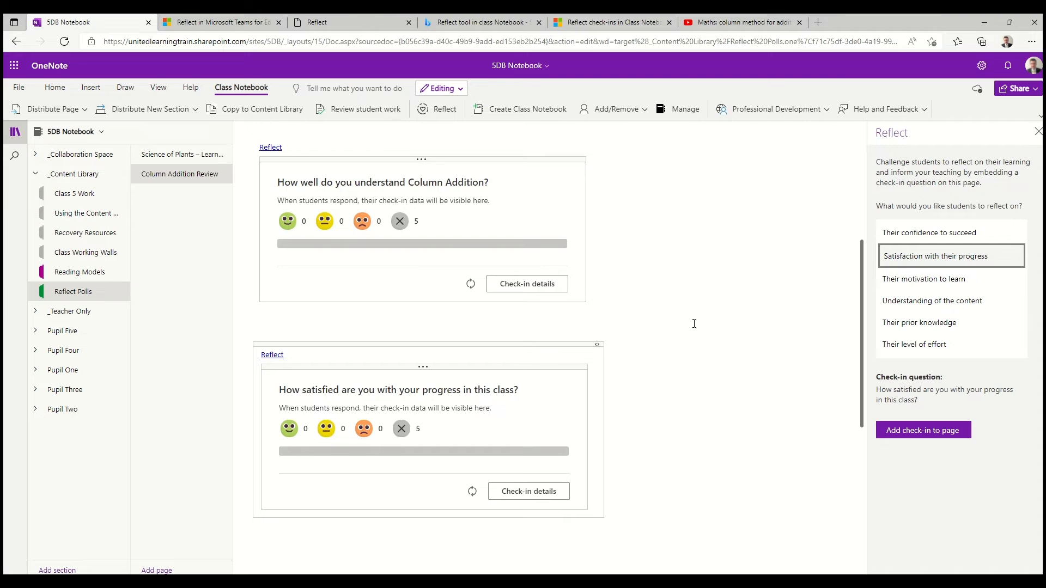
scroll(695, 323, "up", 3)
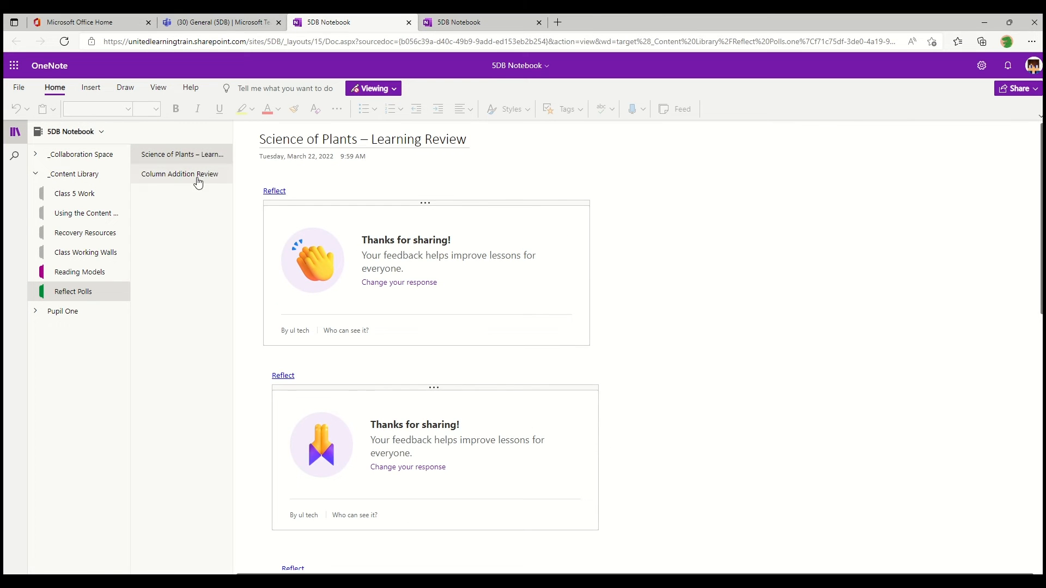
Step: In the pupil's view of the notebook, open Column Addition Review and submit "I'm still learning" for the Column Addition check-in
left_click(195, 185)
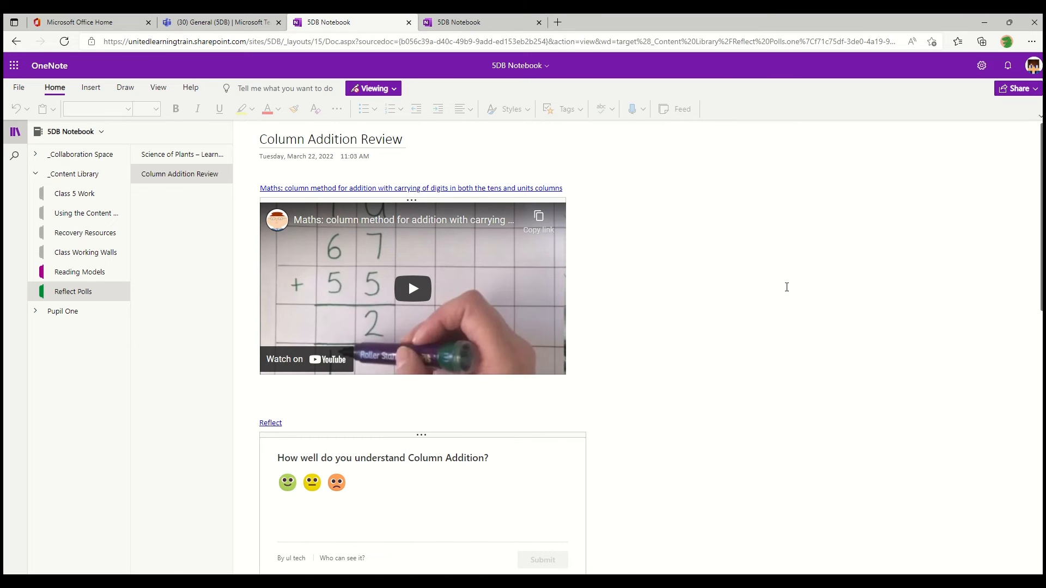
scroll(722, 342, "down", 4)
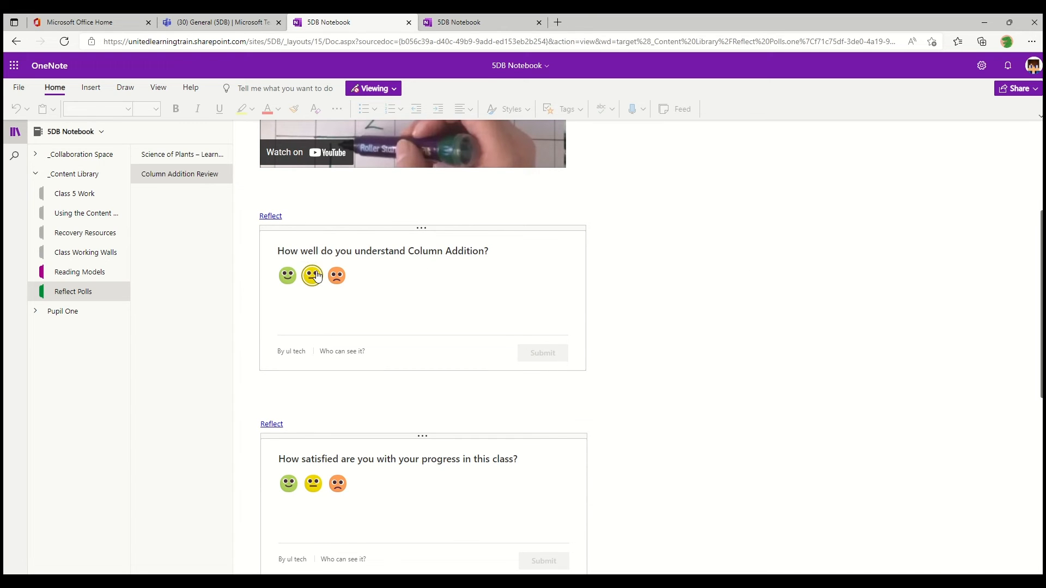
left_click(314, 279)
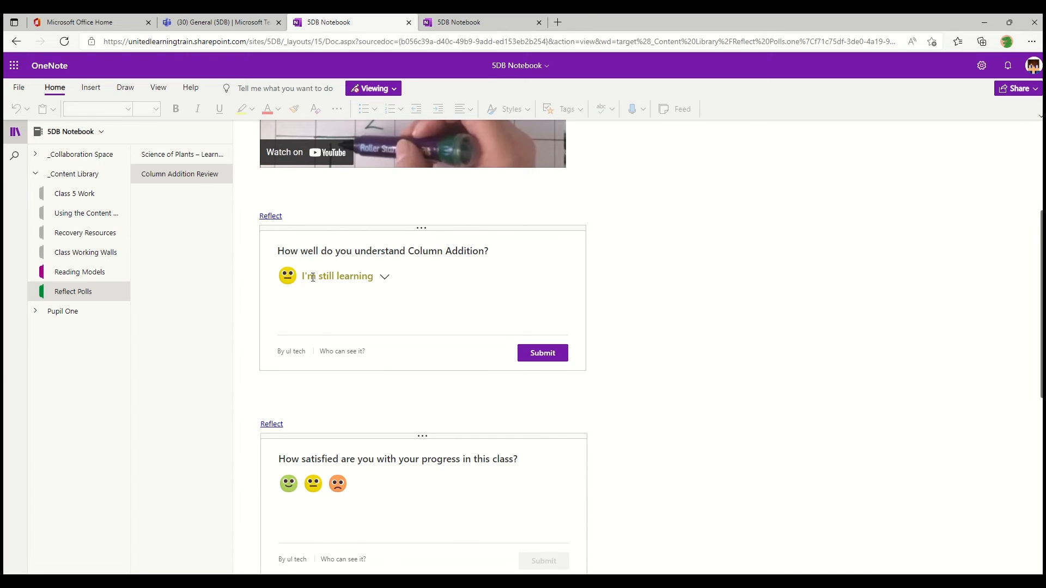
left_click(533, 357)
Step: Submit "Satisfied" as the pupil's response to the progress in this class check-in
scroll(469, 384, "down", 1)
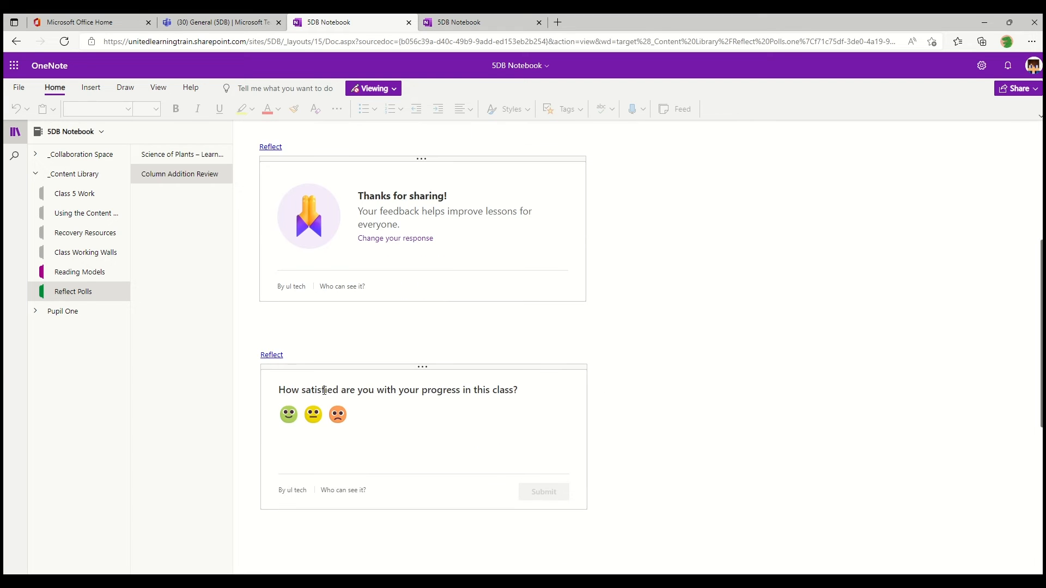
scroll(523, 388, "down", 1)
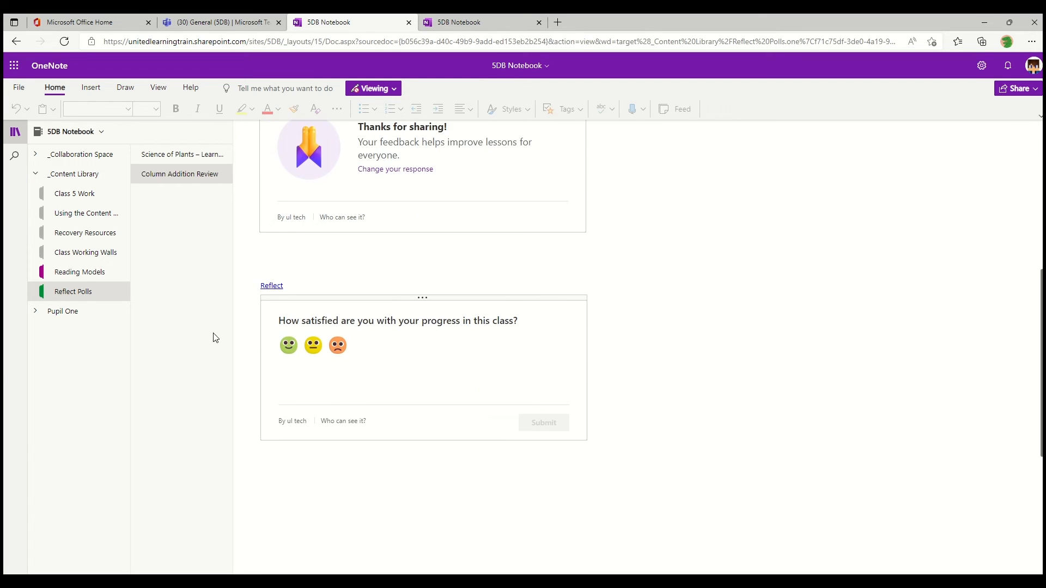
left_click(288, 345)
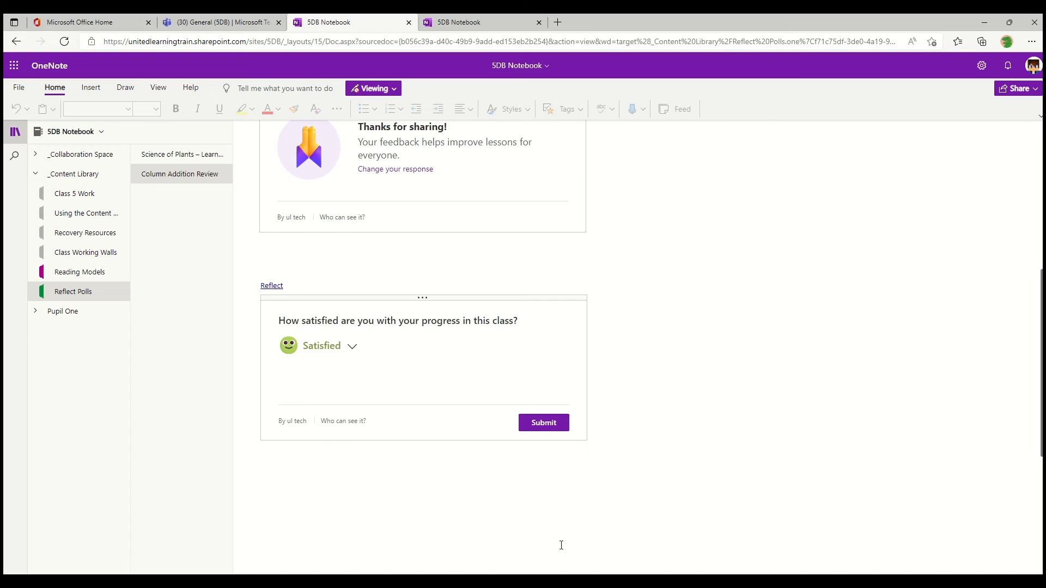
left_click(541, 428)
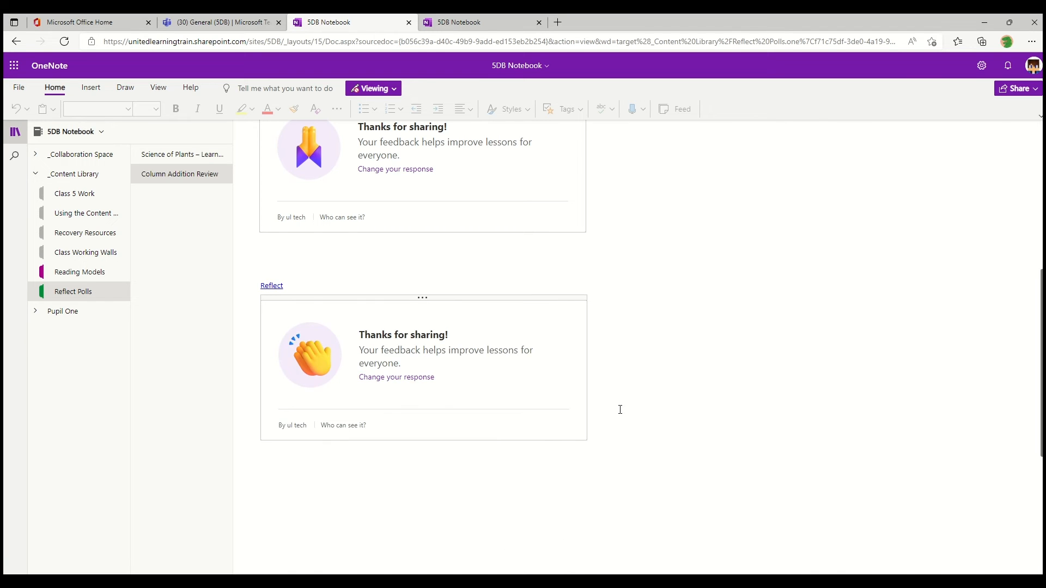
Step: Examine the pupil responses to the Column Addition check-in in the teacher's view of the notebook
scroll(620, 409, "up", 1)
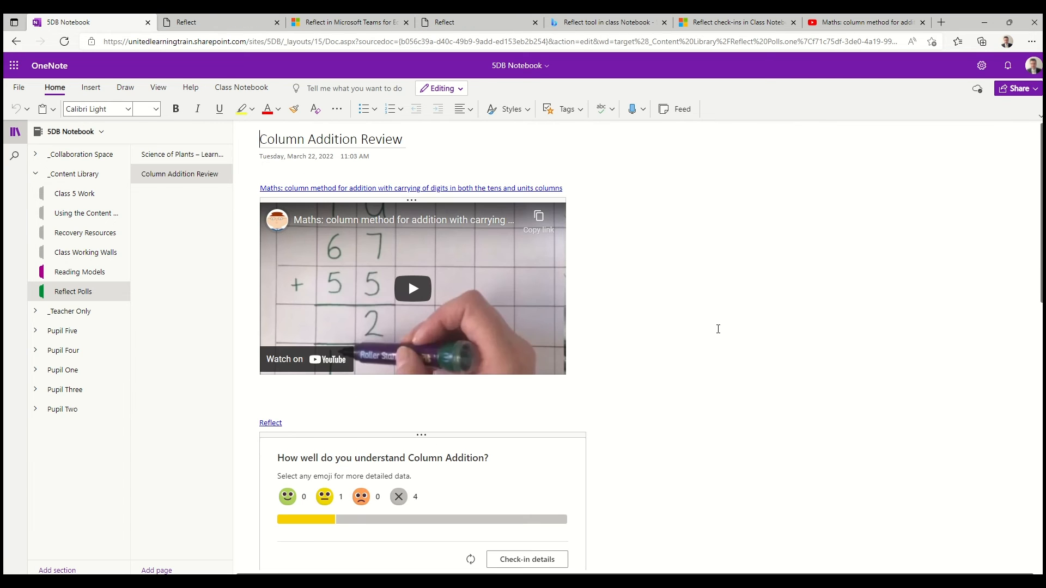
scroll(719, 330, "down", 1)
scroll(716, 342, "up", 1)
scroll(720, 302, "down", 1)
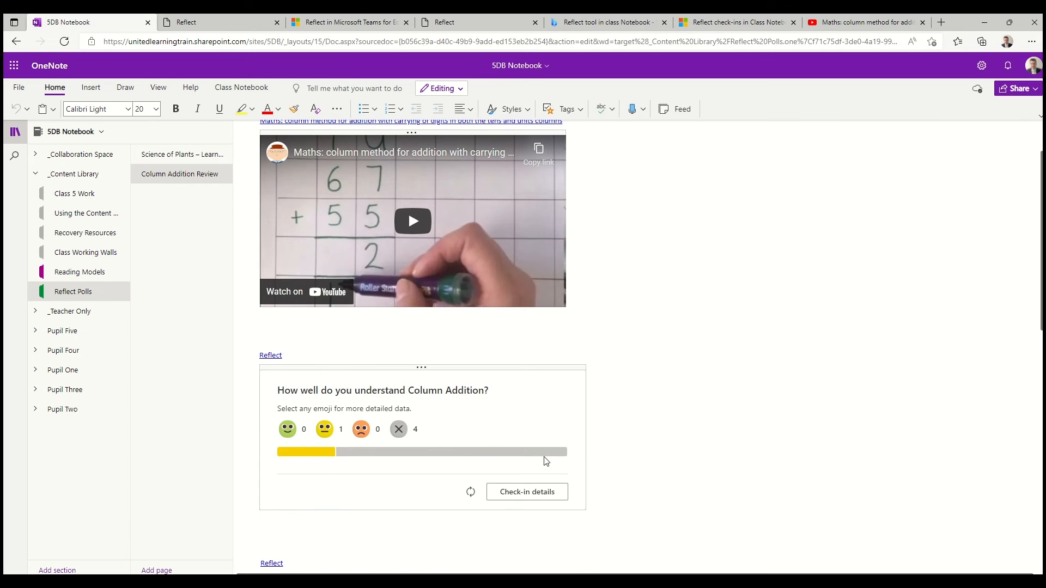
Step: Examine the detailed results of the Column Addition check-in in Reflect and return to the Column Addition Review page in the teacher's notebook
scroll(712, 390, "down", 1)
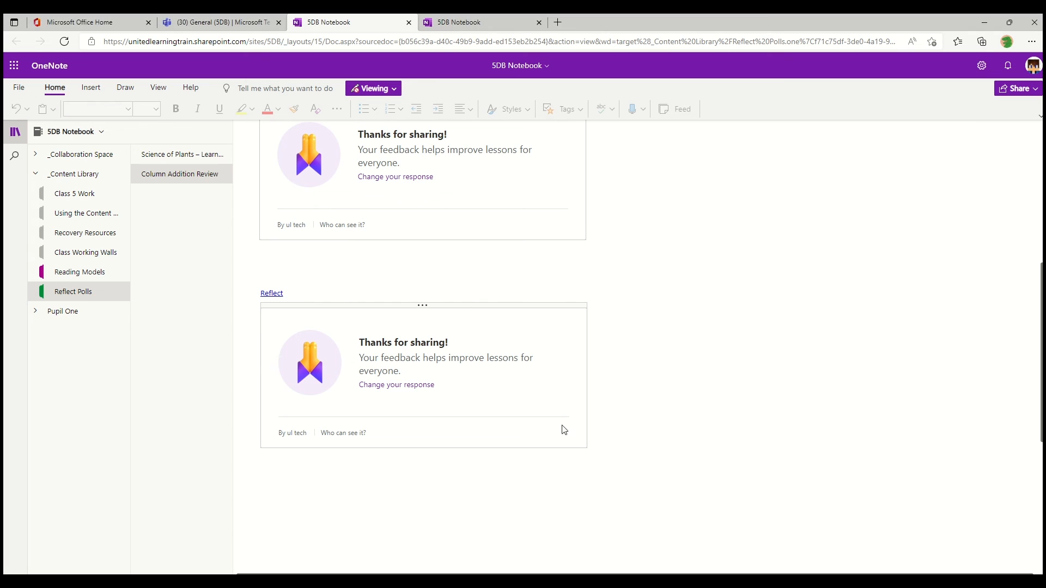
scroll(431, 298, "up", 2)
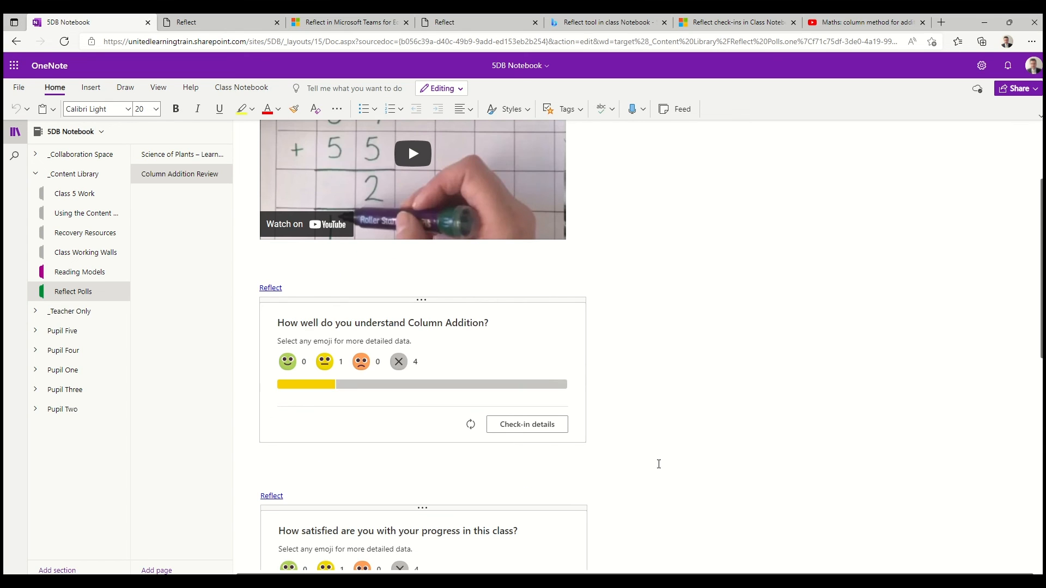
scroll(657, 392, "down", 1)
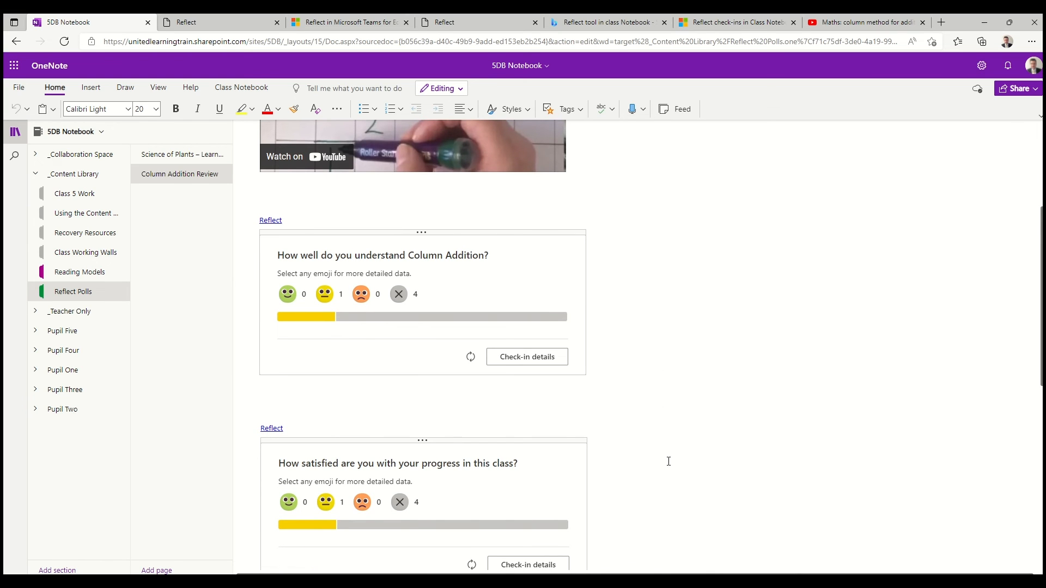
left_click(525, 363)
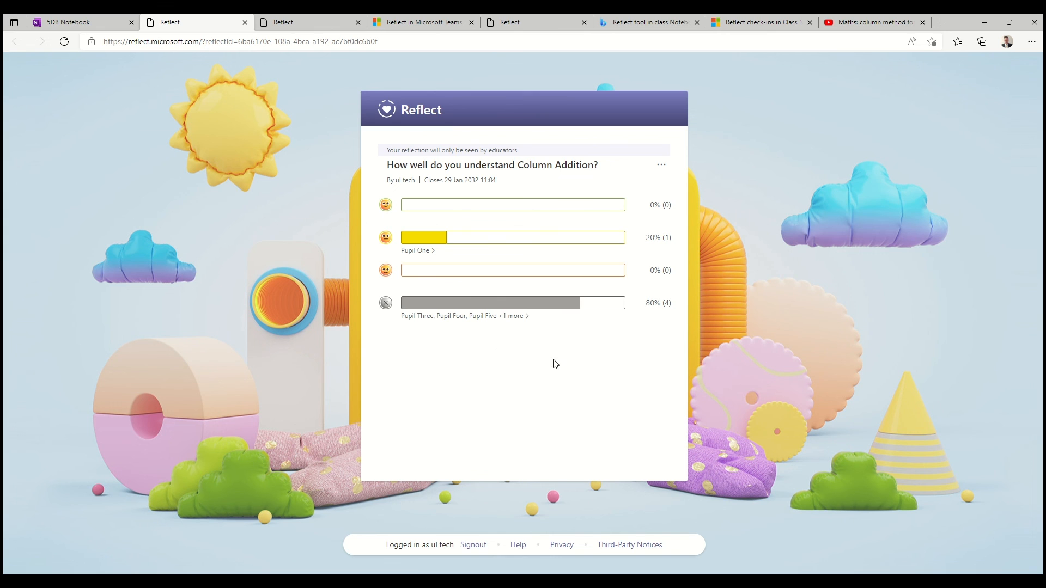
left_click(96, 24)
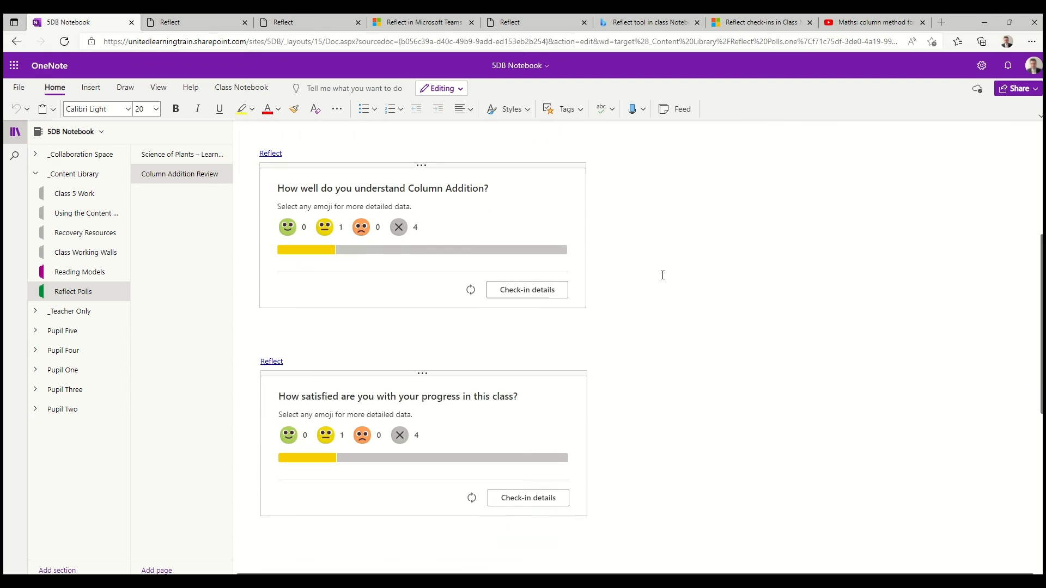
scroll(665, 267, "down", 1)
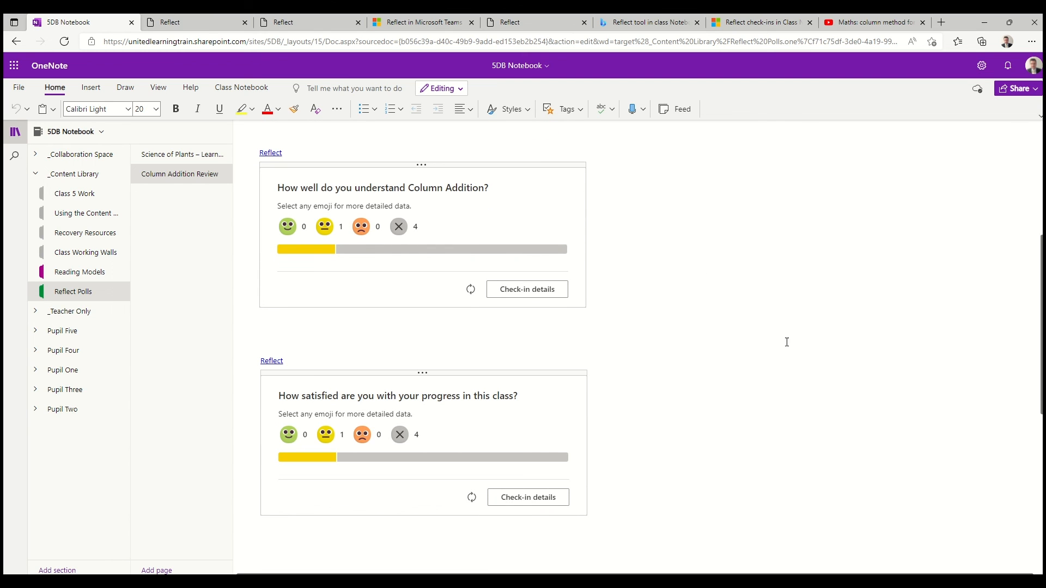